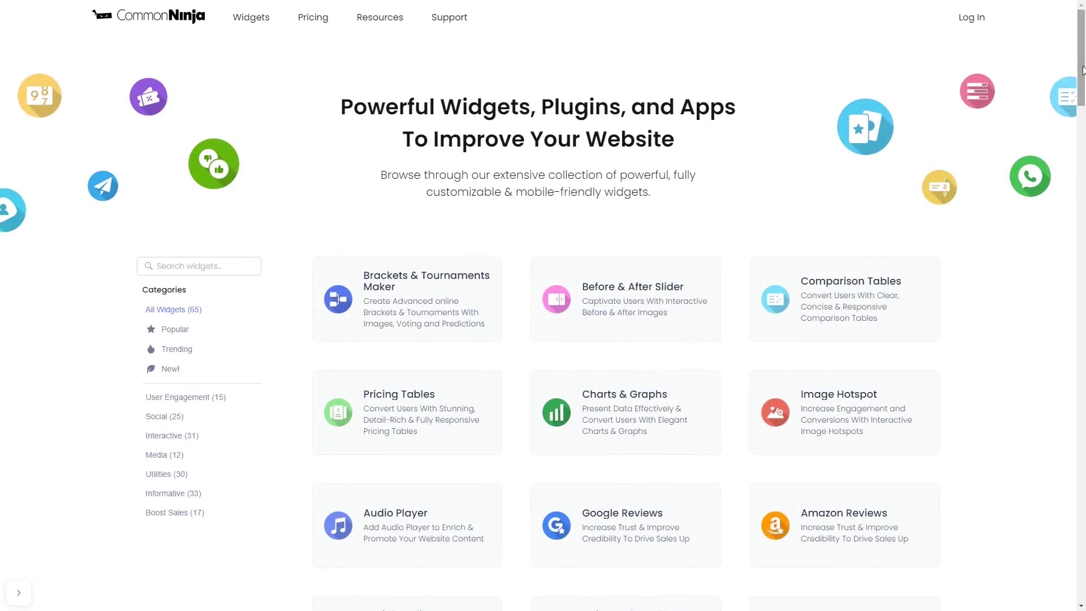
drag(1083, 68, 1082, 388)
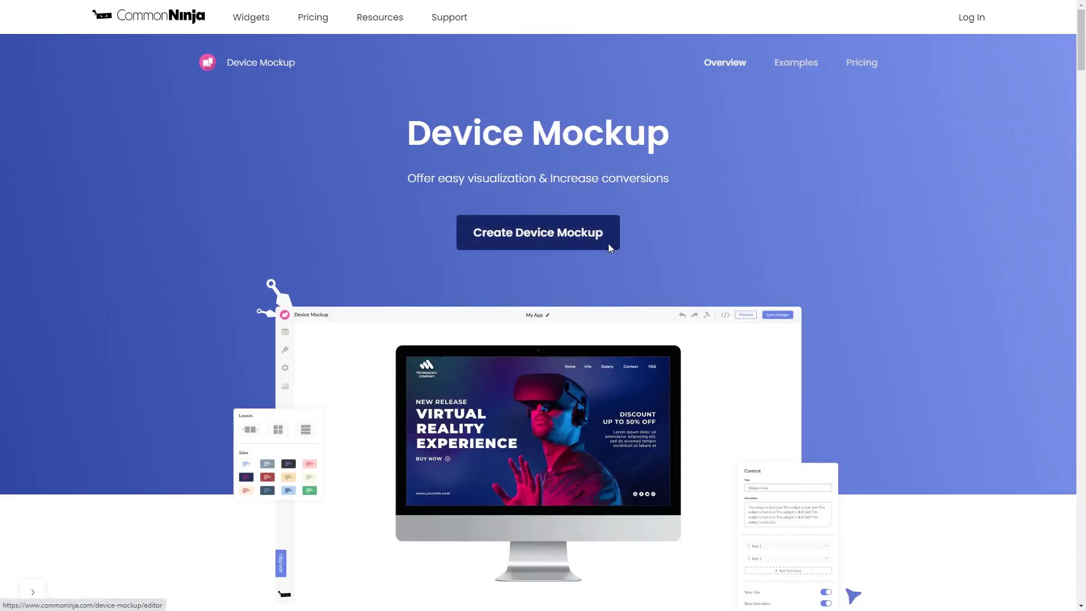
Create a new Device Mockup widget with the default laptop mockup.
click(609, 243)
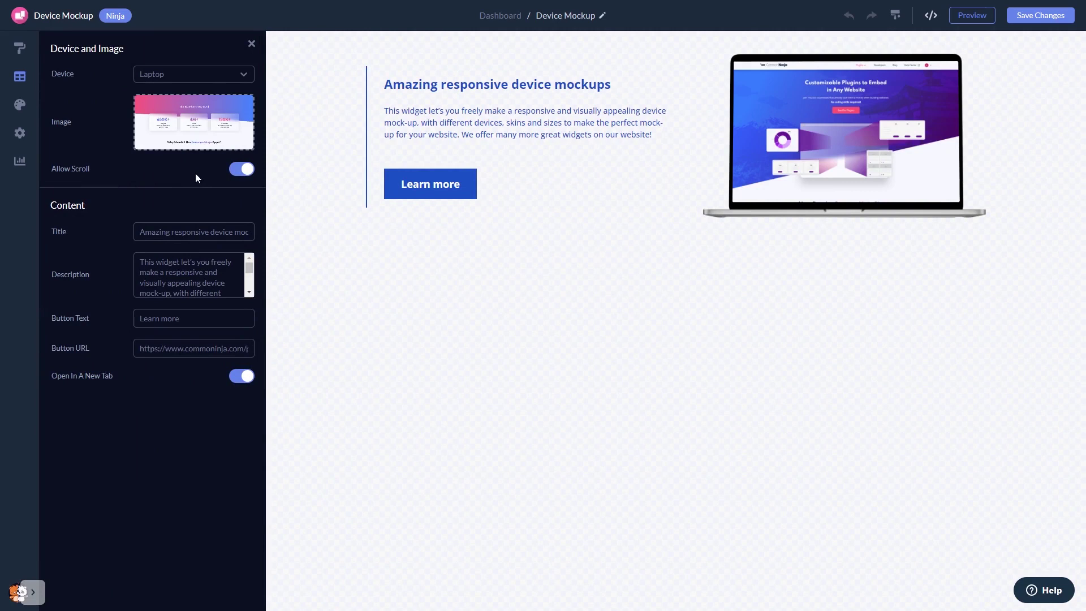
Set the layout to laptop left of text and apply the orange skin.
click(20, 47)
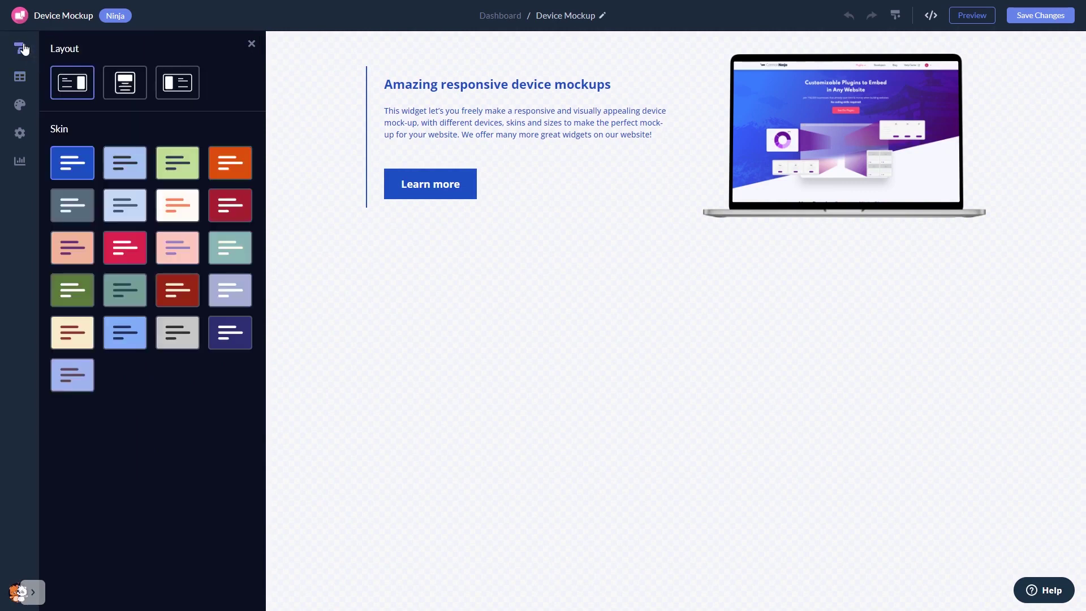
click(126, 83)
click(176, 82)
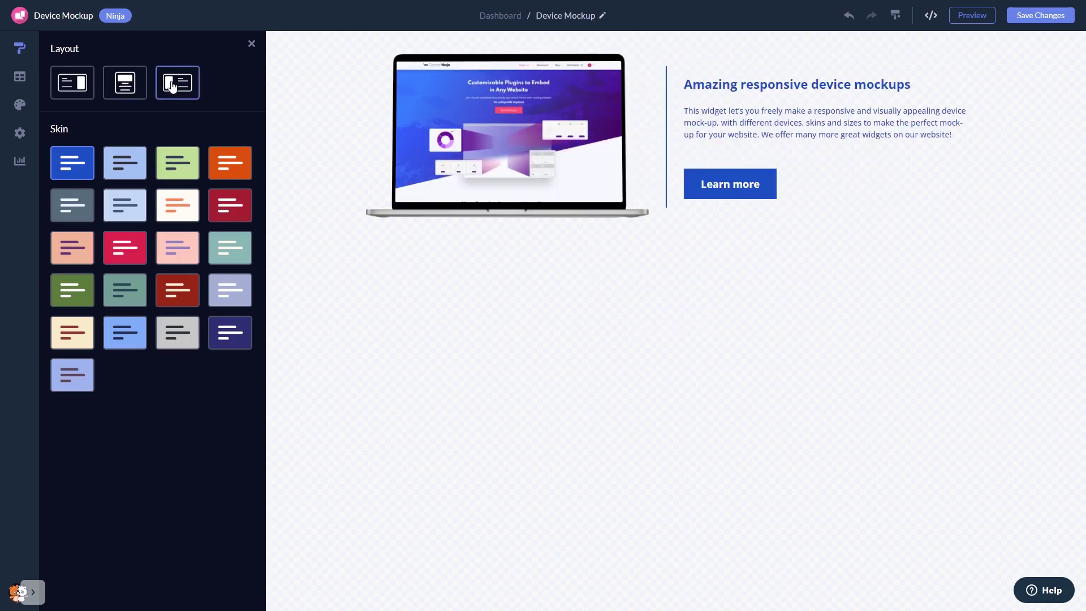
click(125, 162)
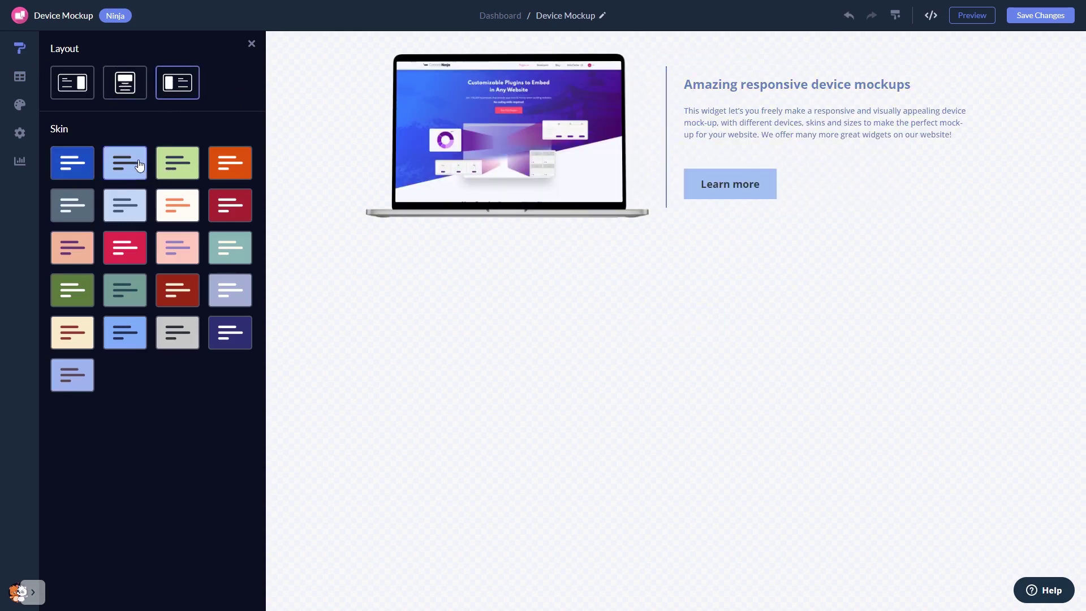
click(173, 165)
click(226, 164)
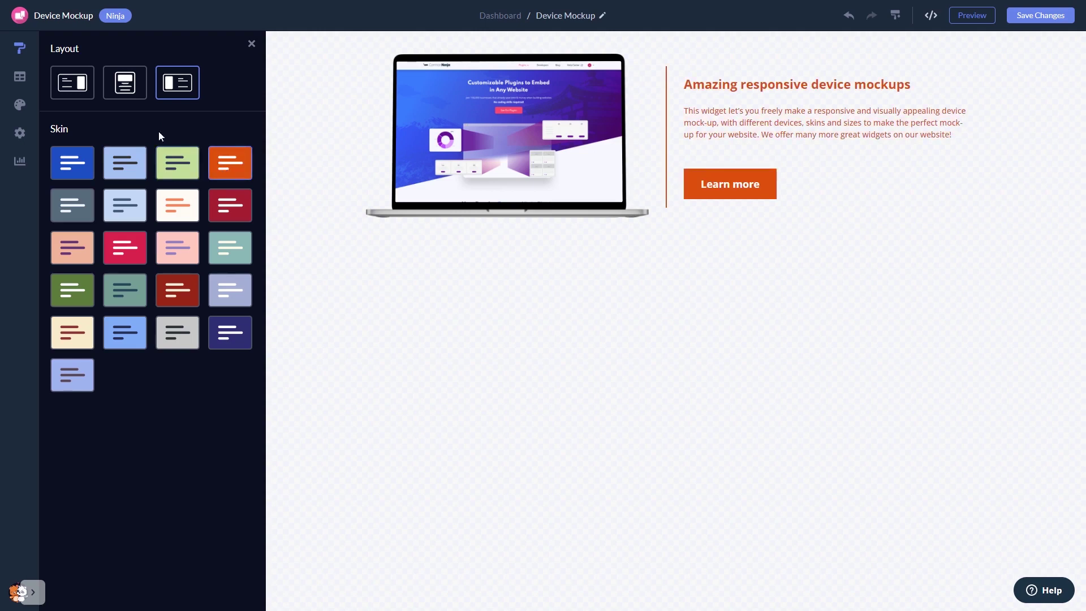
click(20, 104)
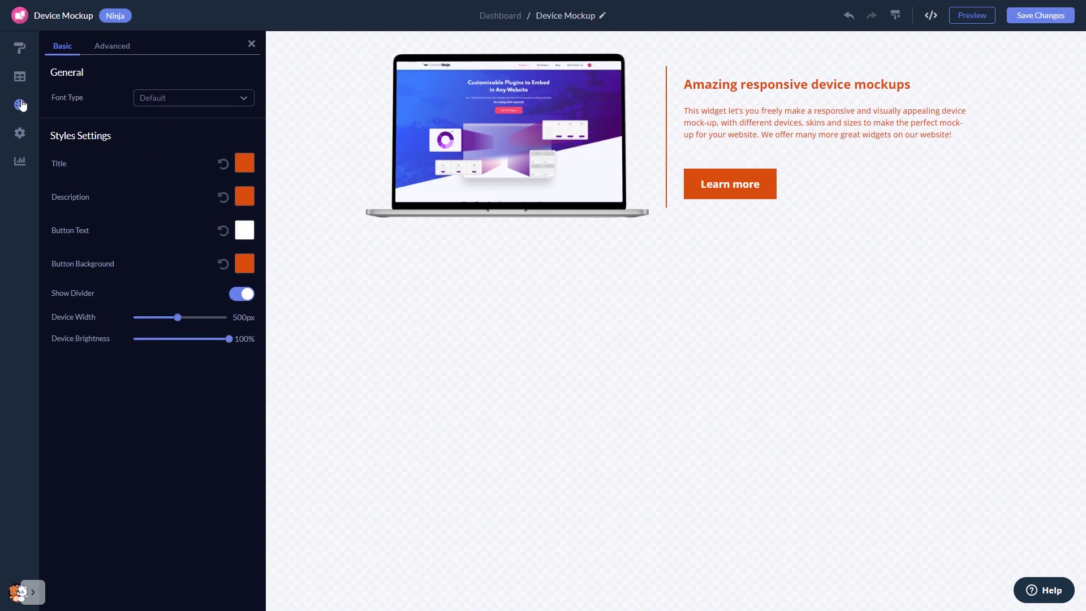
Show the Visibility settings: main title hidden; title, description and button shown.
click(20, 133)
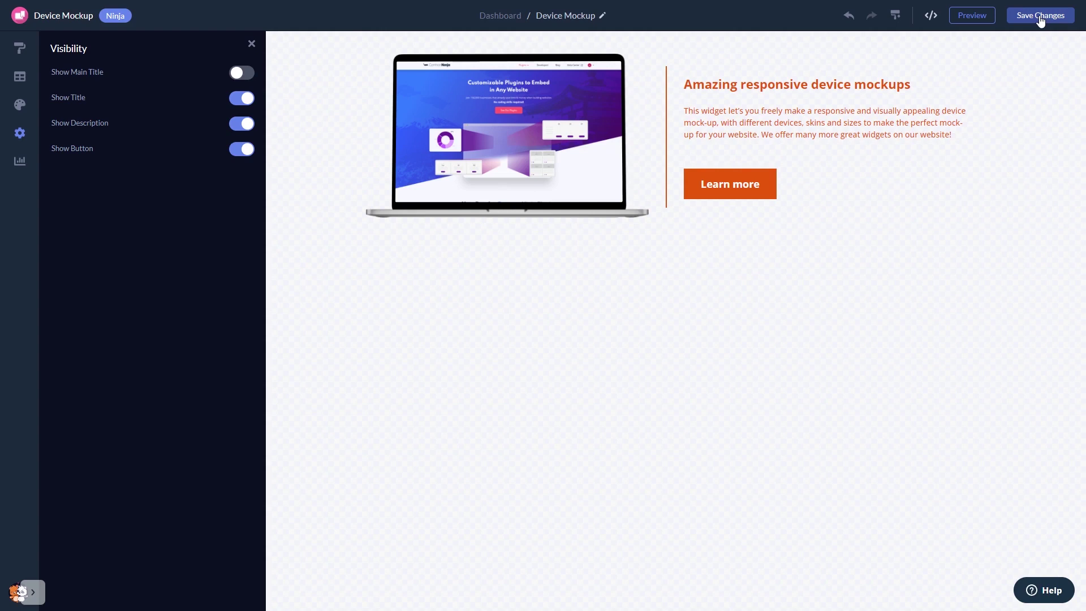
Show My Widget's installation code from the Dashboard via Add to site.
click(512, 20)
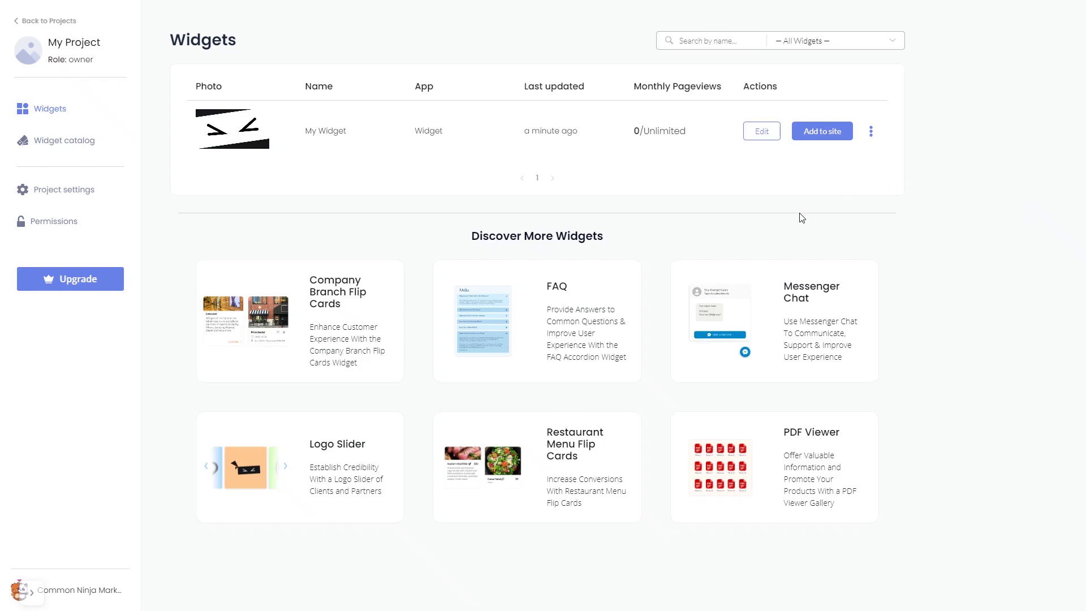
click(822, 131)
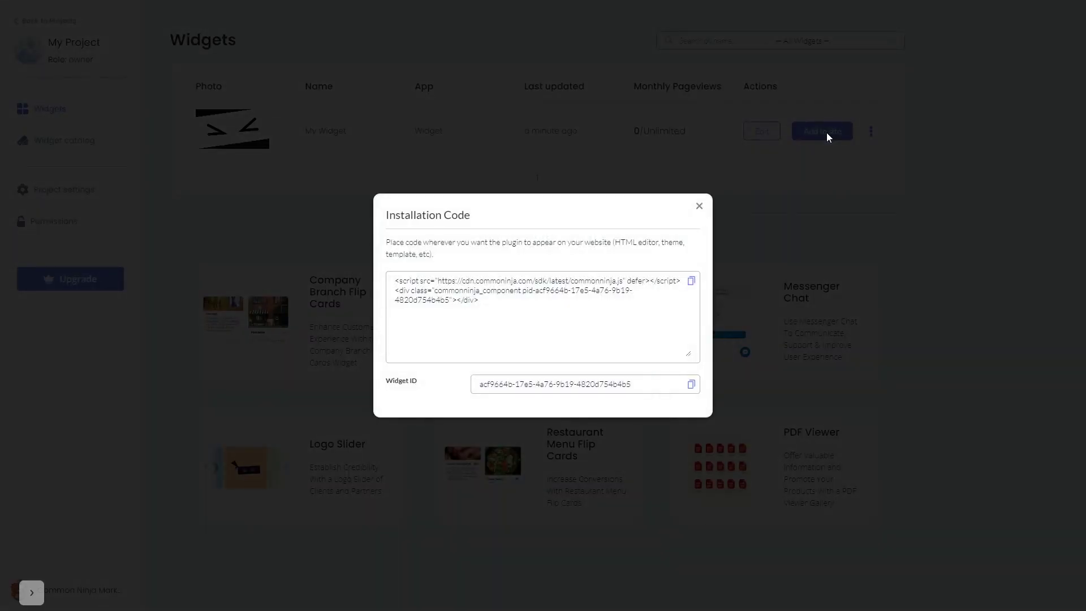
Copy My Widget's installation code to the clipboard and dismiss the code dialog.
click(691, 281)
click(692, 281)
click(701, 206)
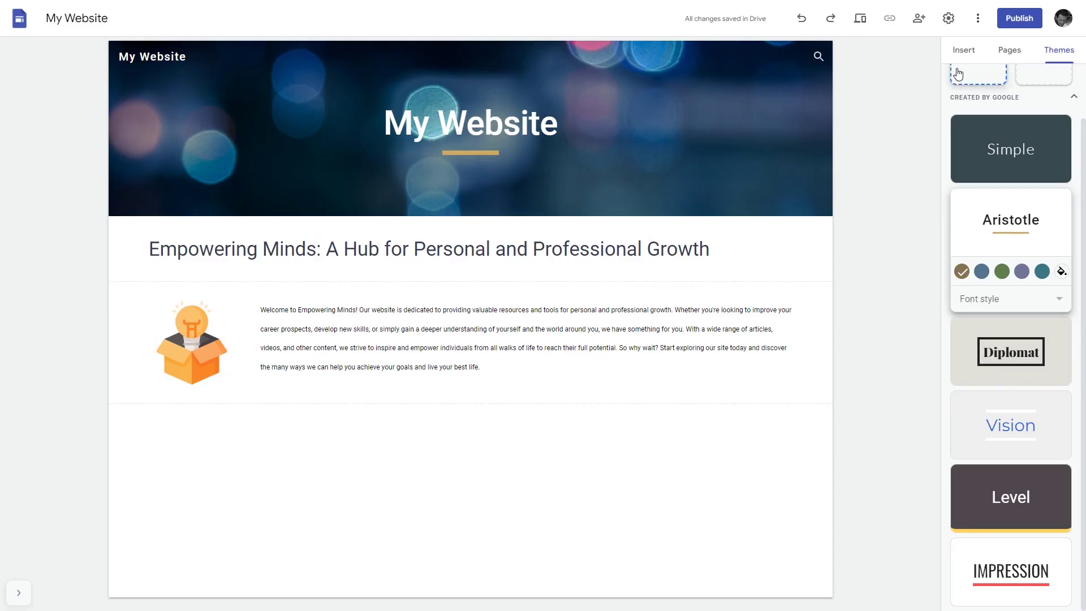
Open the Embed dialog from the Insert tab on the My Website page.
click(964, 50)
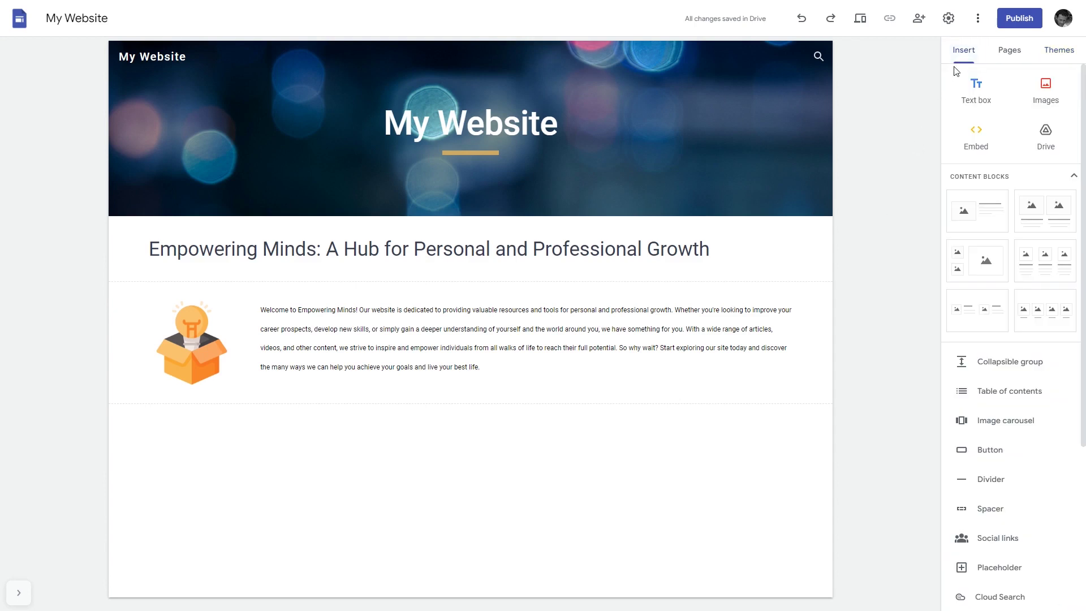
click(976, 140)
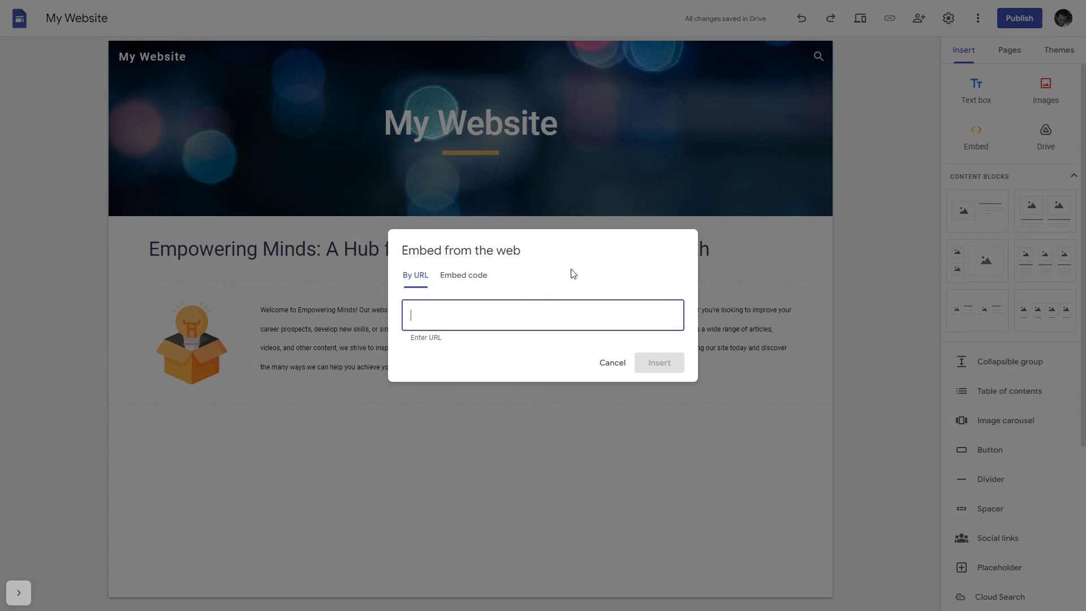
Paste the Common Ninja code as embed code and insert it below the welcome section.
click(464, 275)
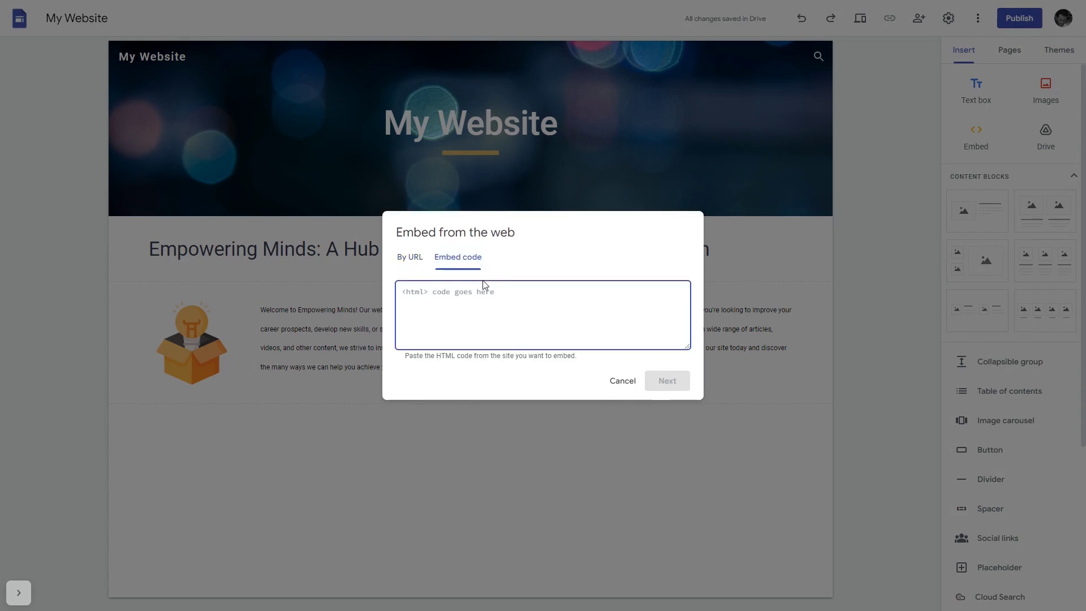
key(ctrl+v)
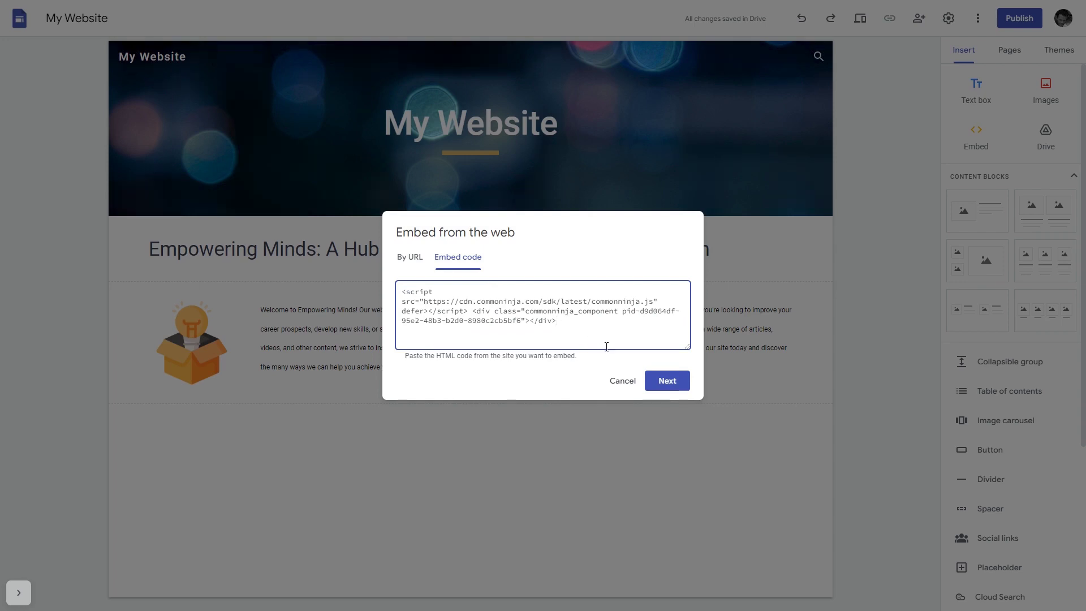
click(667, 380)
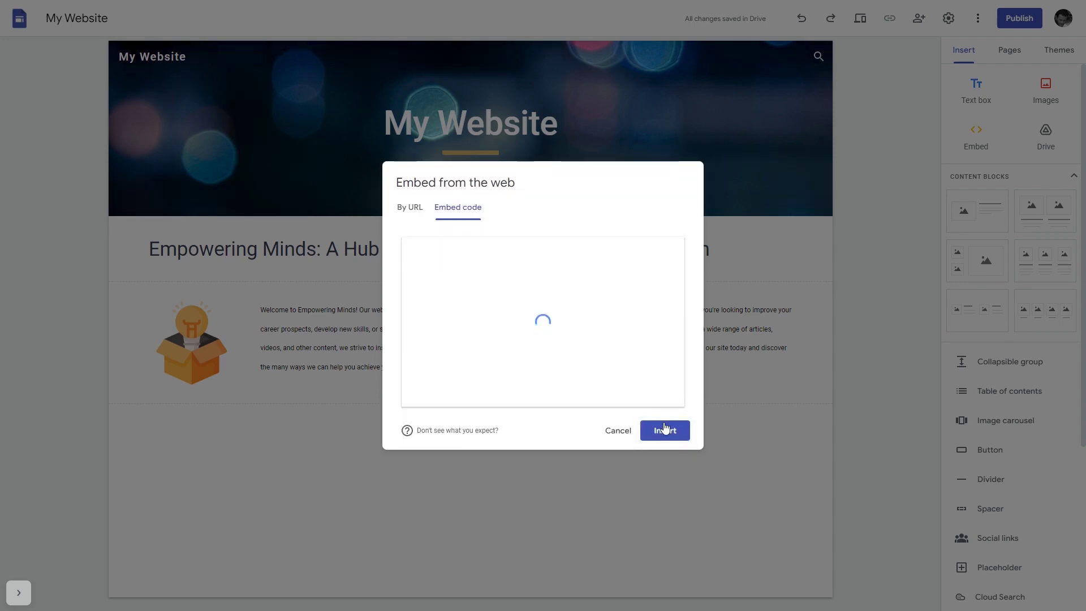
click(665, 429)
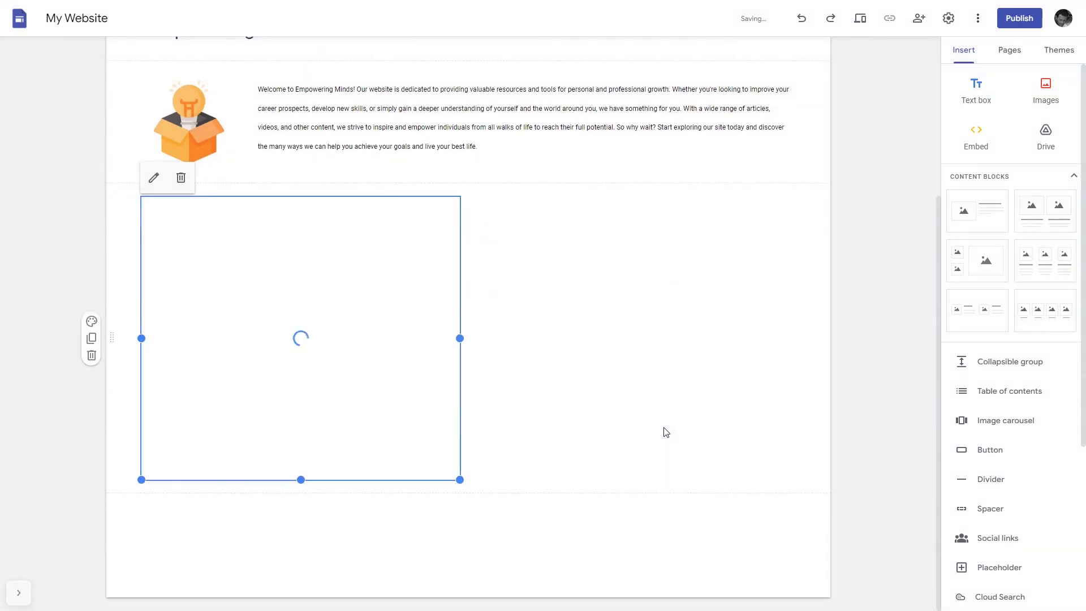